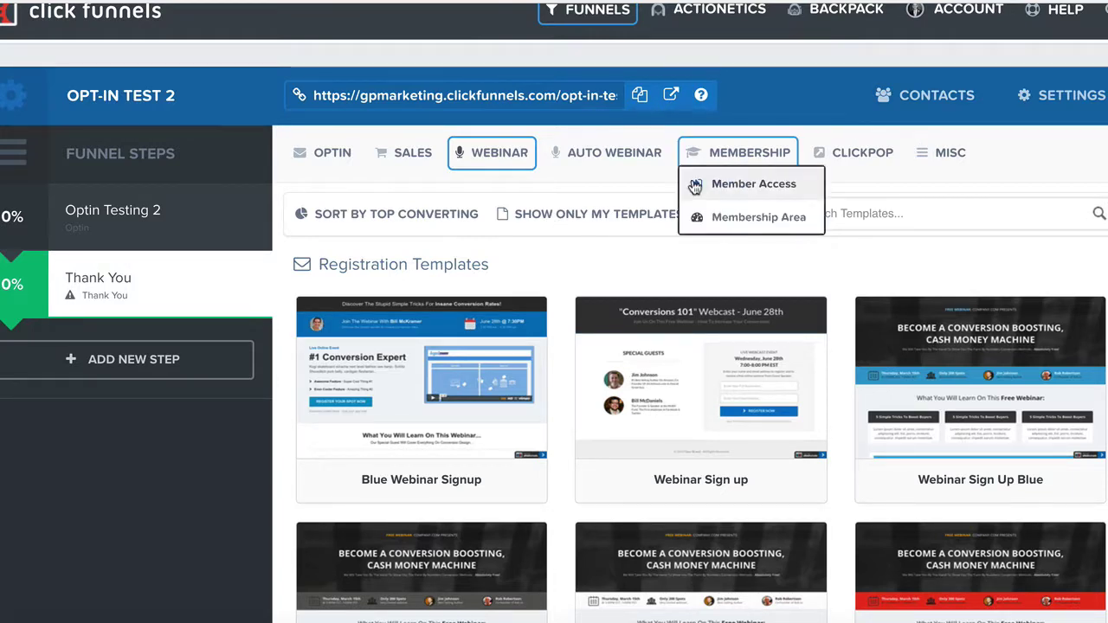
Show the Account dropdown menu from the top navigation bar
scroll(749, 138, up, 1)
mouse_move(939, 39)
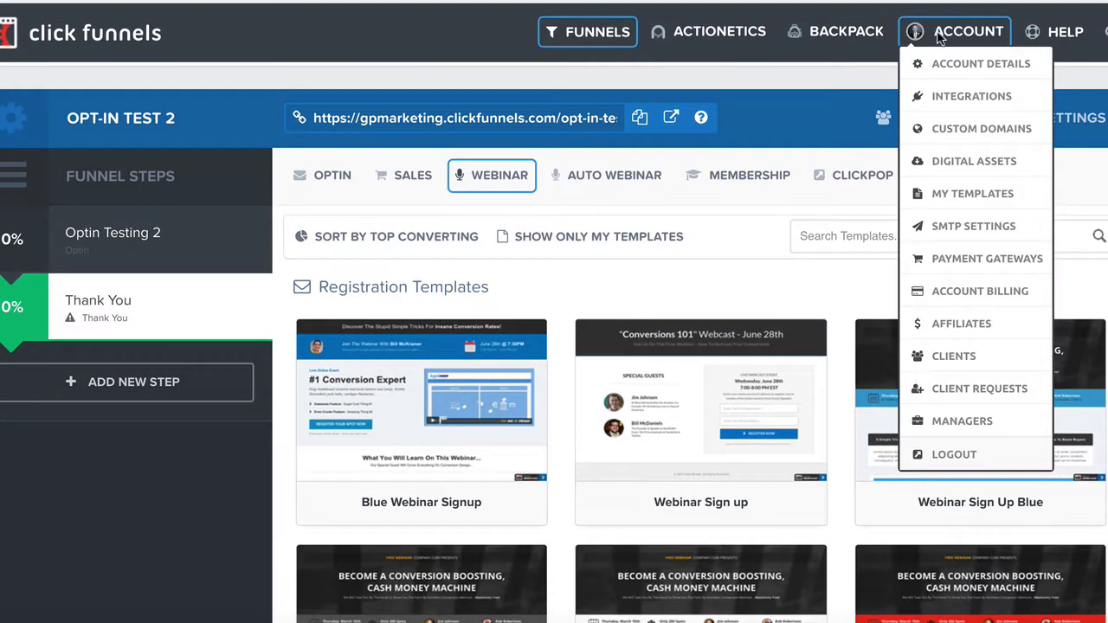
Open Digital Assets and scroll through the uploaded files like hvac_marketing_guide.pdf
click(976, 163)
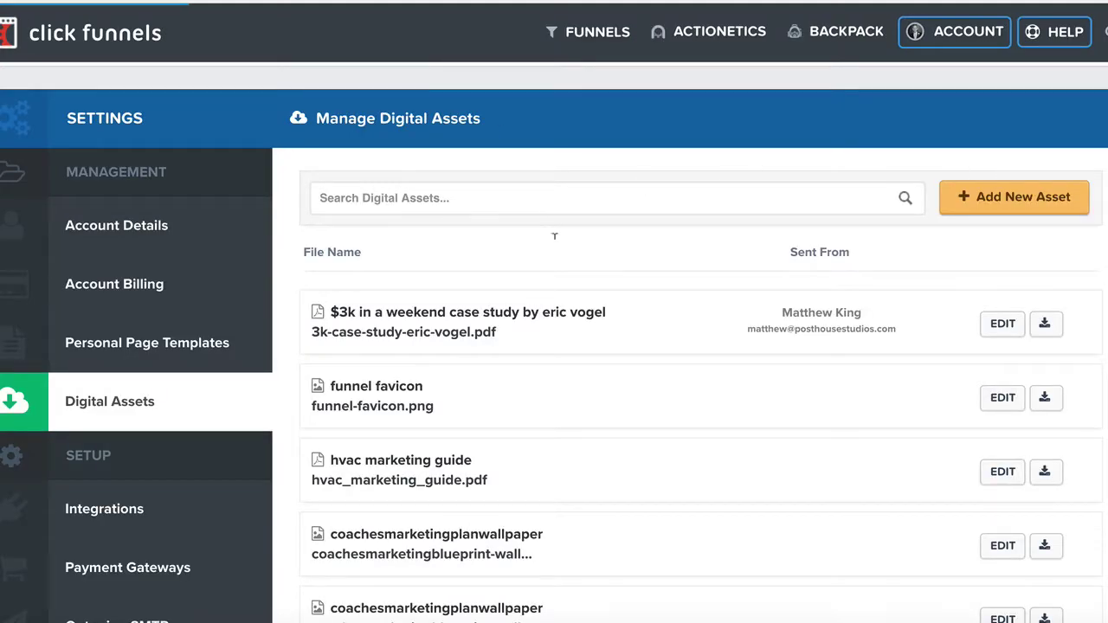
scroll(586, 338, down, 3)
scroll(583, 339, down, 2)
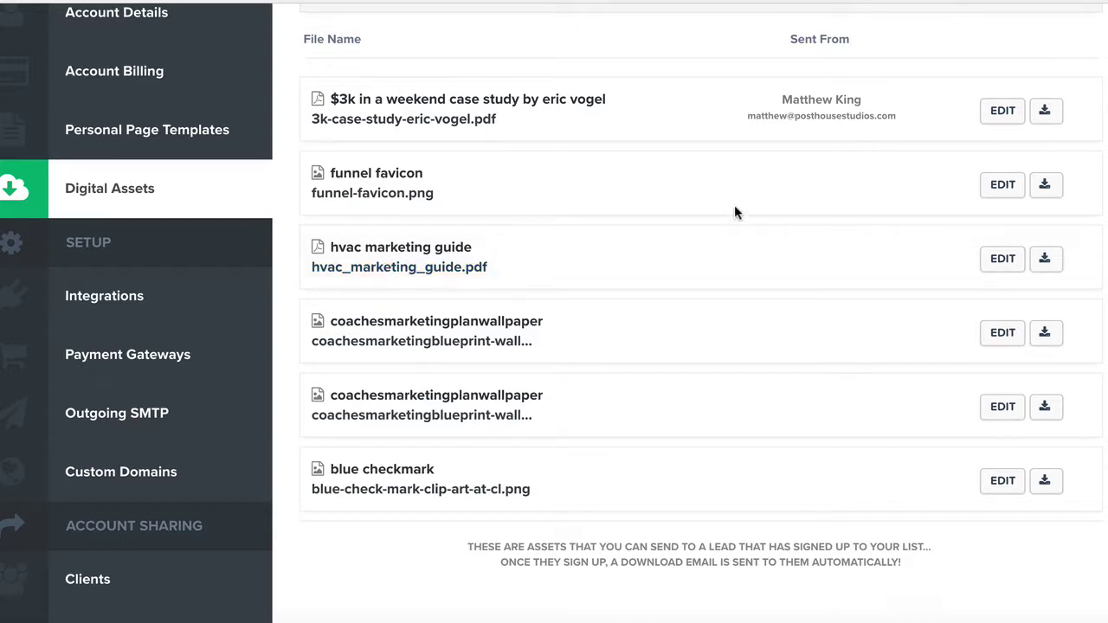
scroll(736, 331, up, 3)
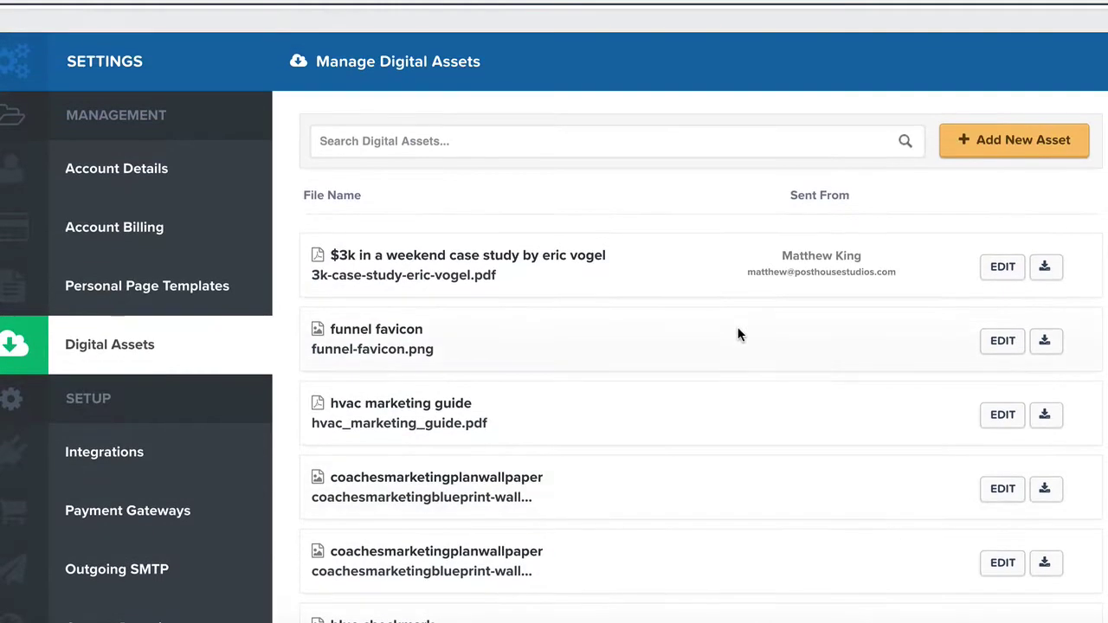
Start a new digital asset named 'My New Digital Asset', leaving the file picker without a file
click(995, 143)
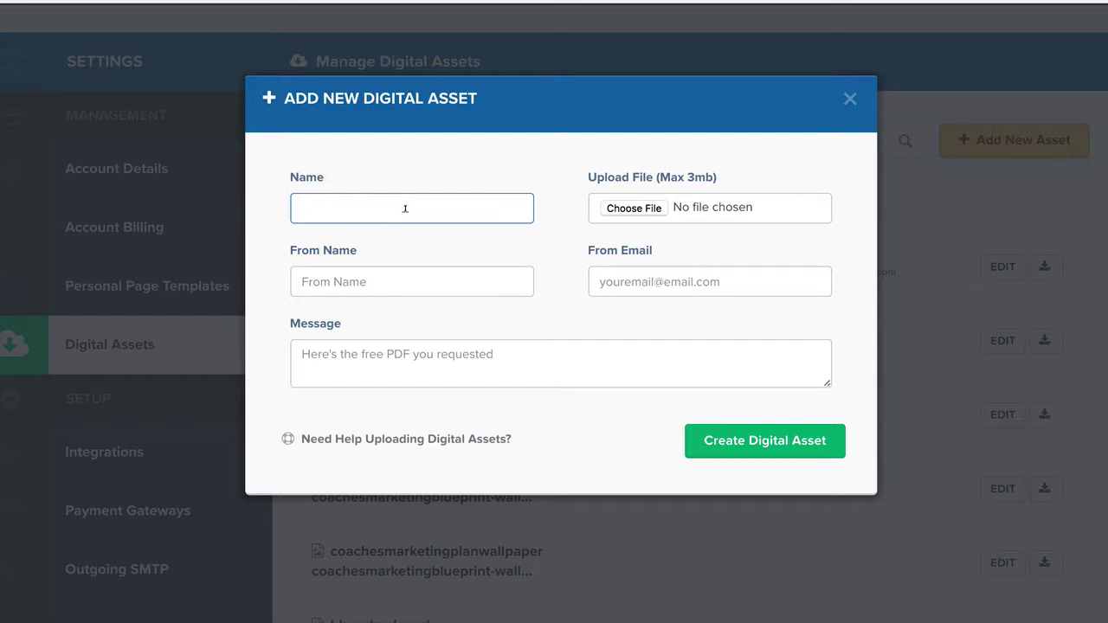
click(405, 210)
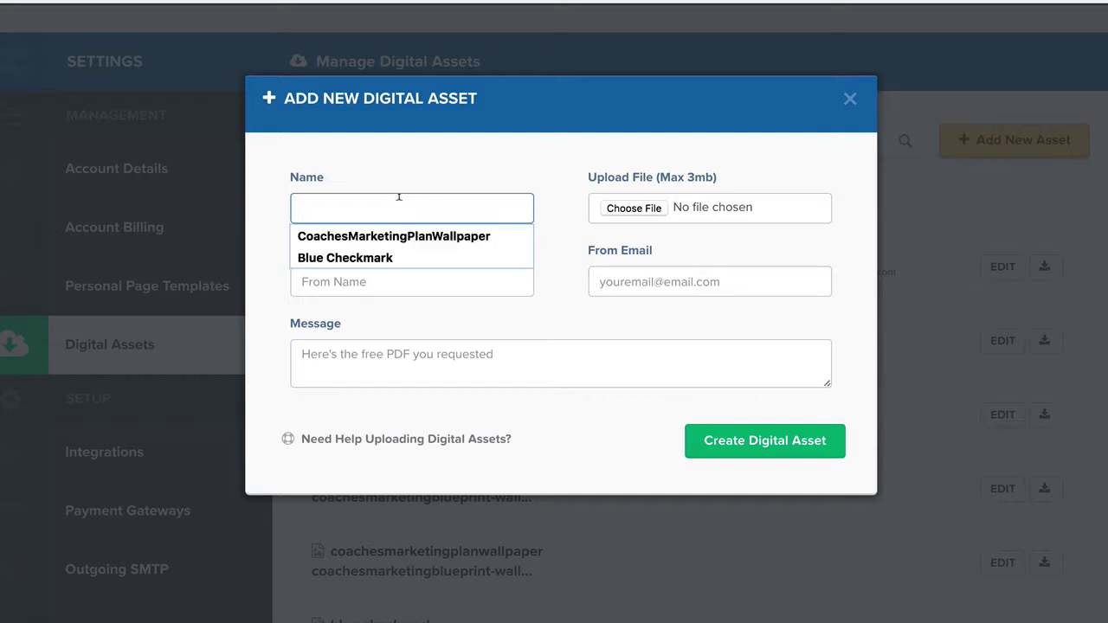
text(My )
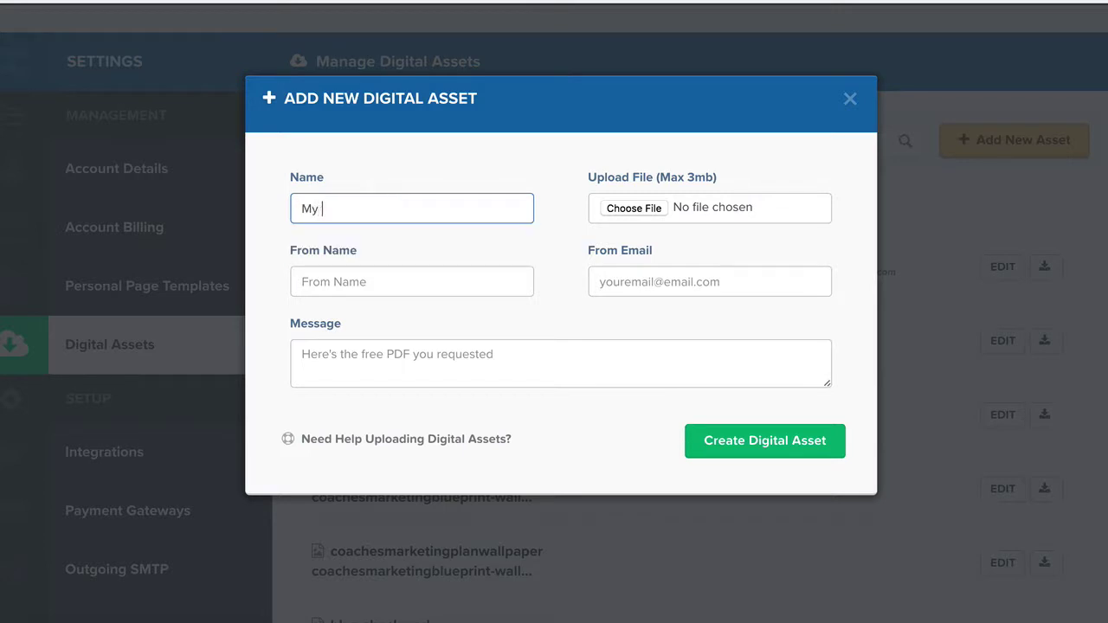
text(New Digital Asset)
click(633, 210)
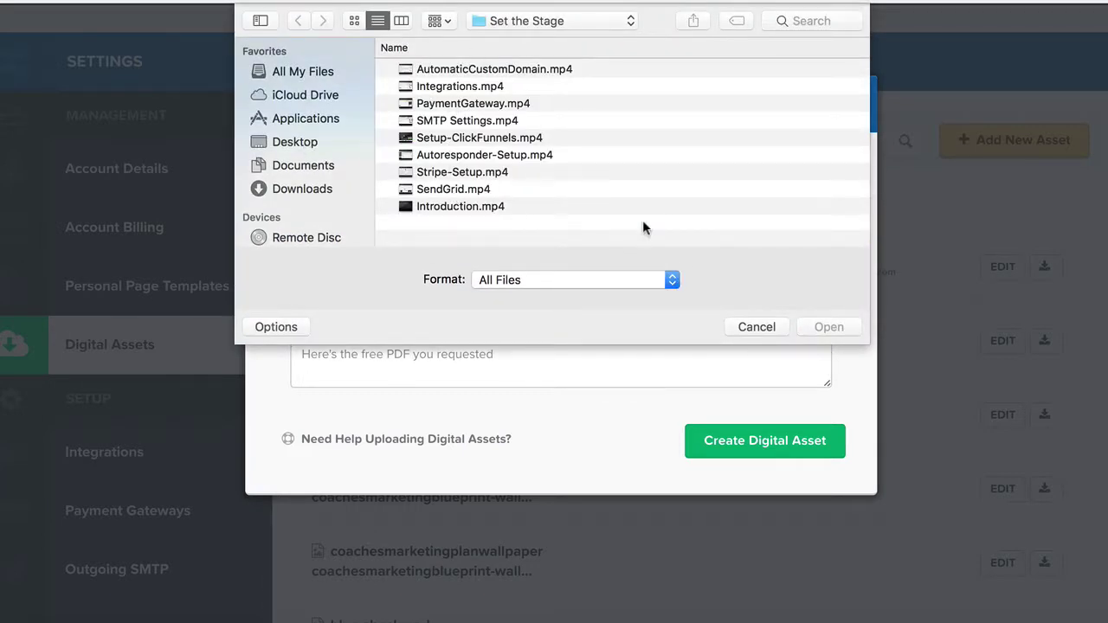
click(740, 327)
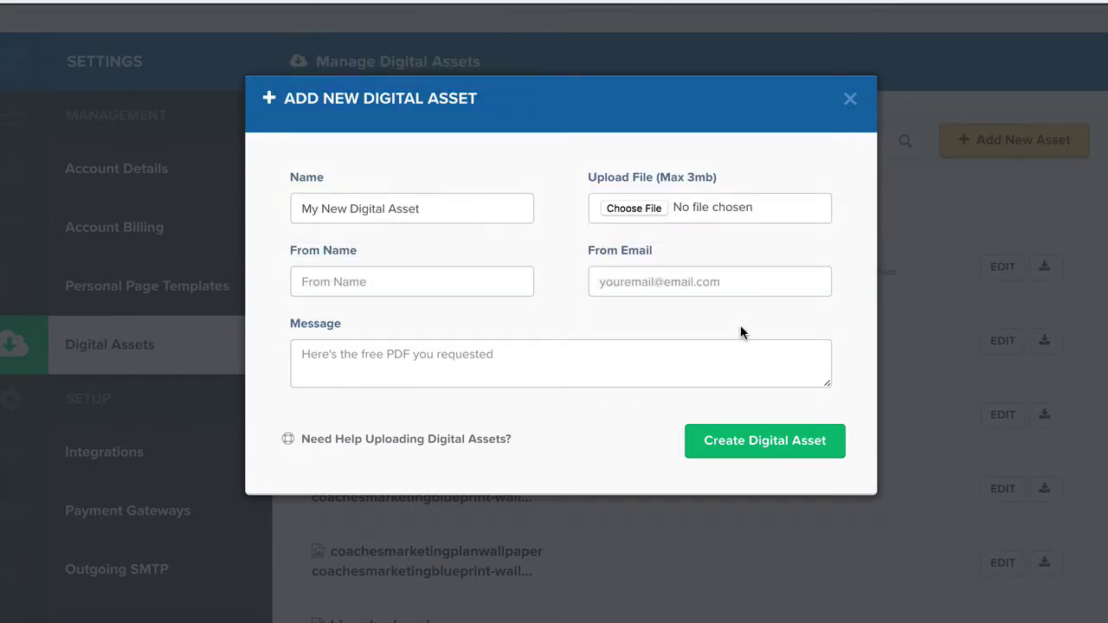
Enter the sender's name and e-mail, message 'Here's the thing you requested....', and create the asset
click(415, 277)
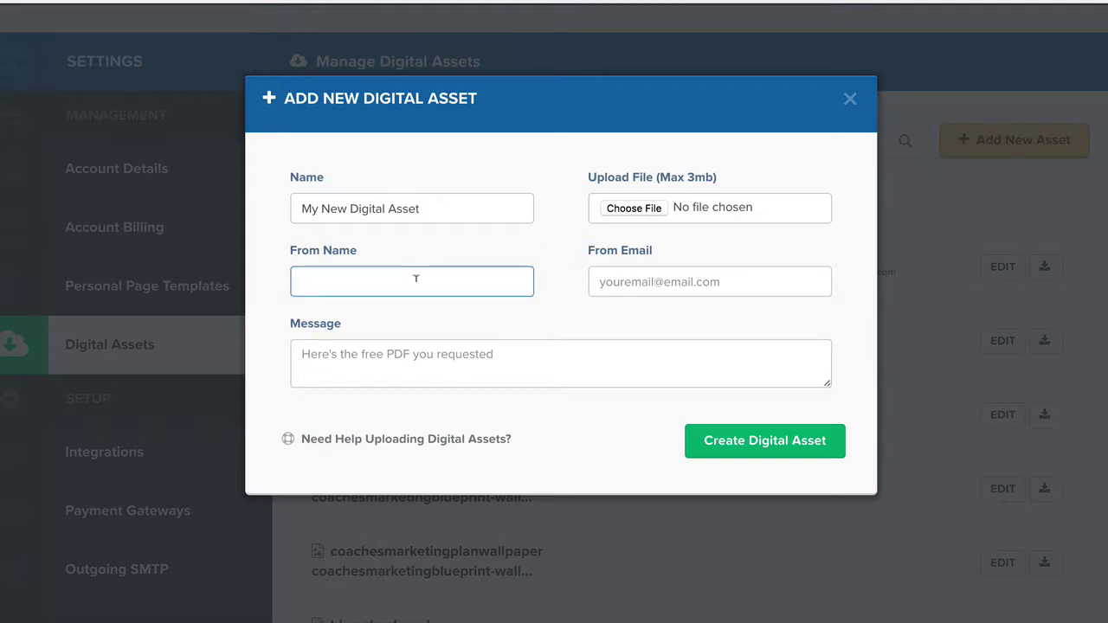
text(matt)
key(Tab)
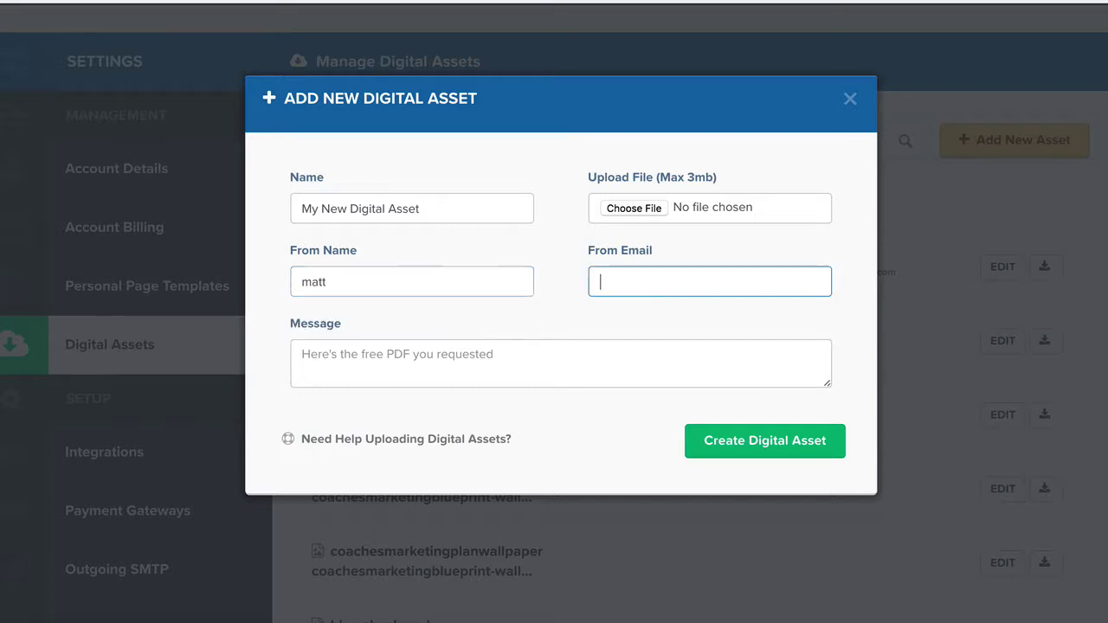
text(kingmattj)
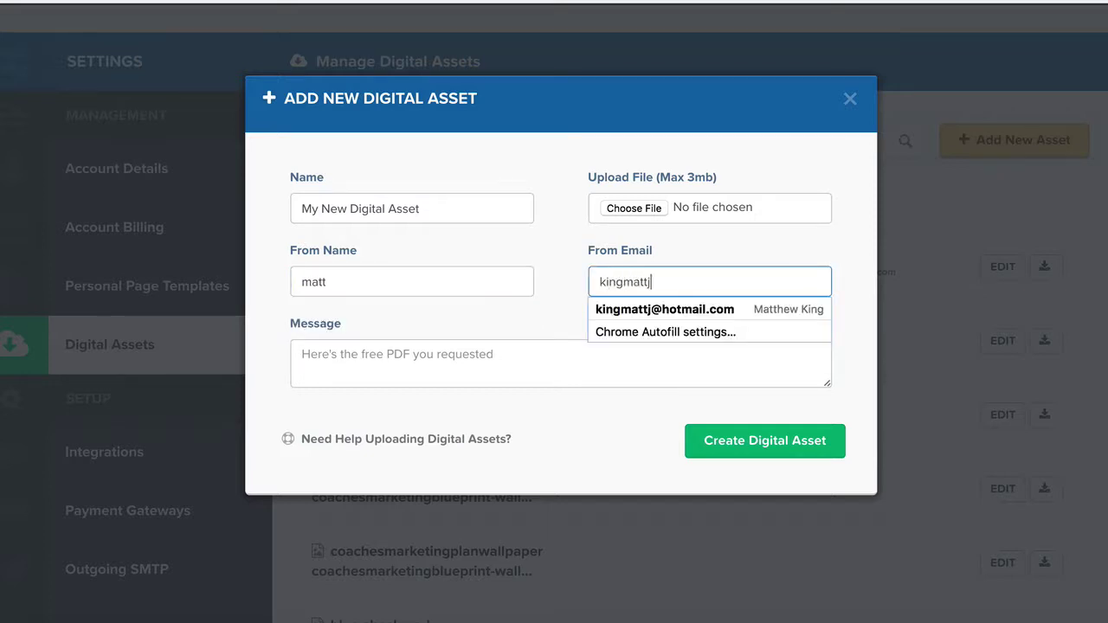
click(645, 309)
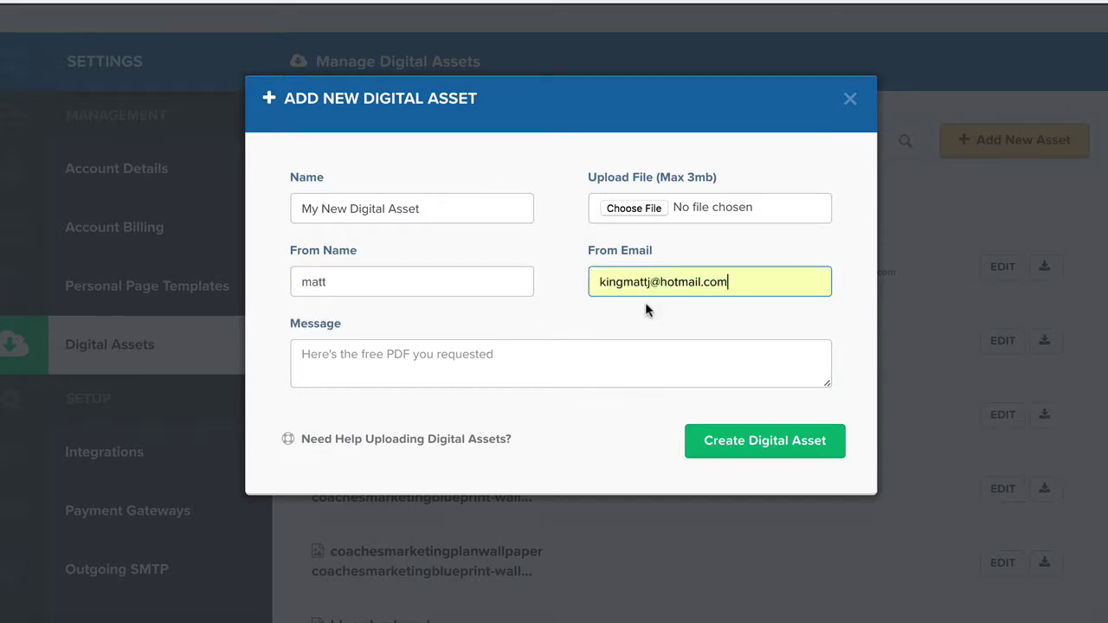
click(434, 351)
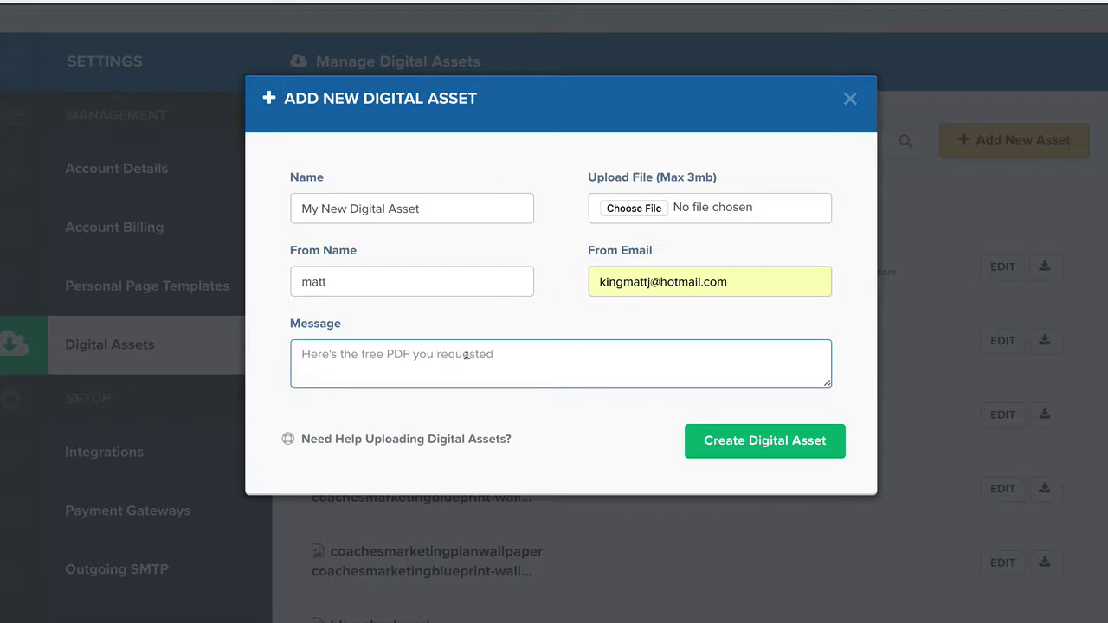
text(Here's a)
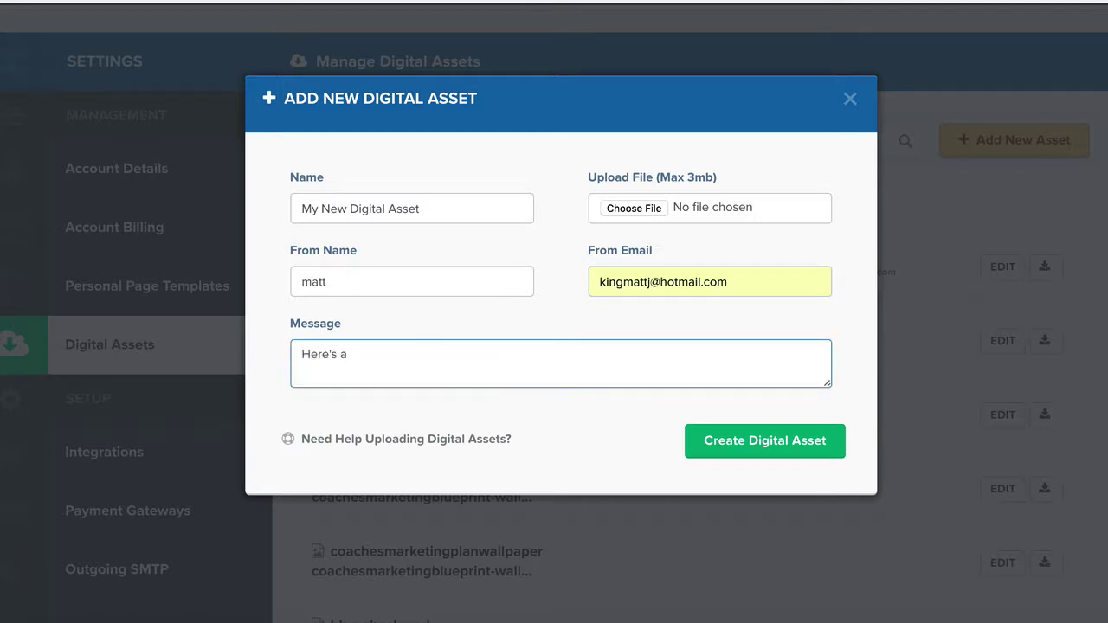
key(BackSpace)
text(the thing you requested....)
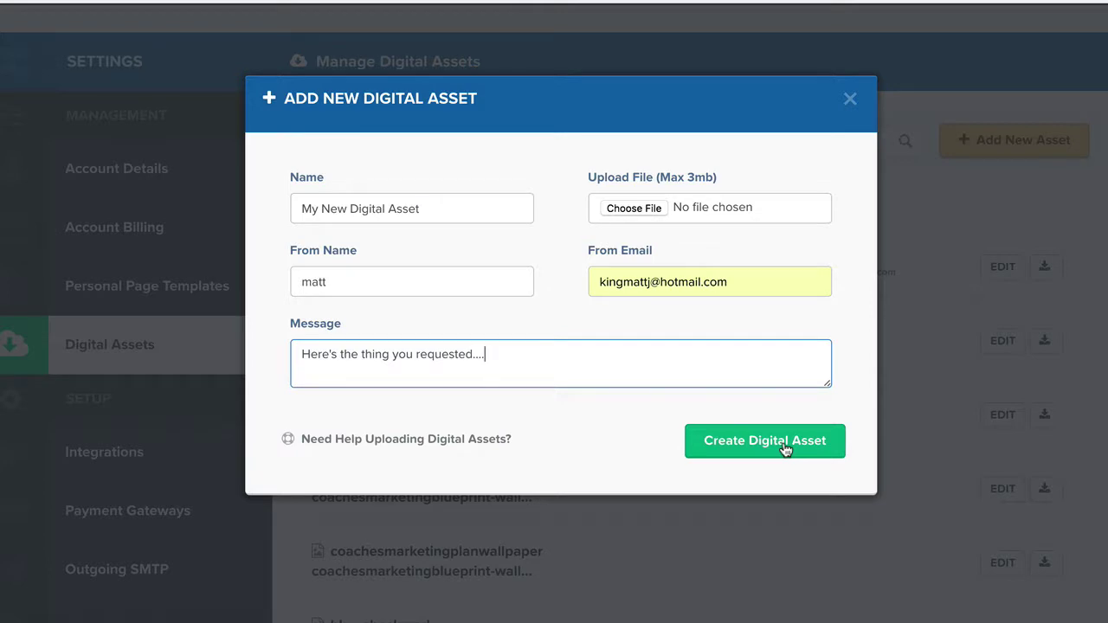
click(850, 102)
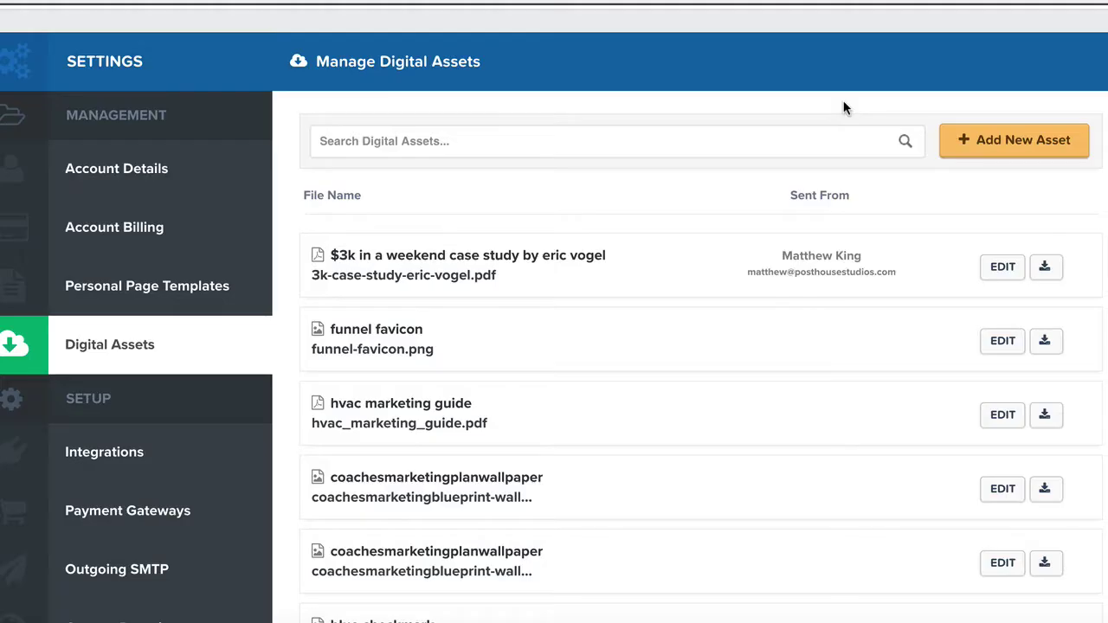
Copy the hvac_marketing_guide.pdf download link address and bring up the Funnels menu
right_click(1049, 415)
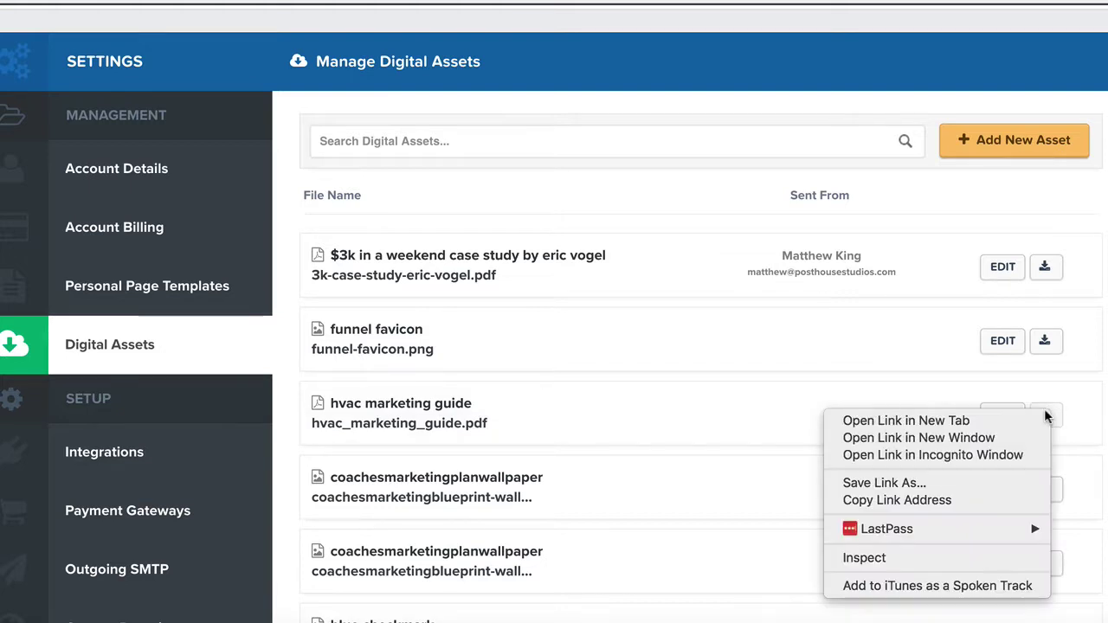
click(939, 500)
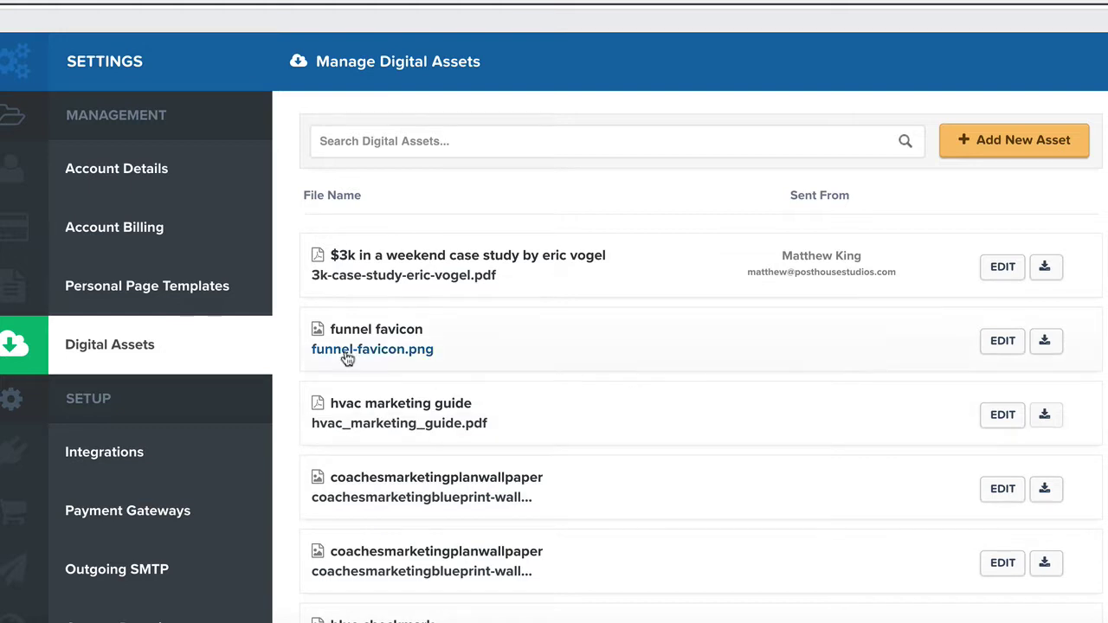
scroll(299, 361, up, 1)
scroll(294, 363, down, 1)
click(590, 32)
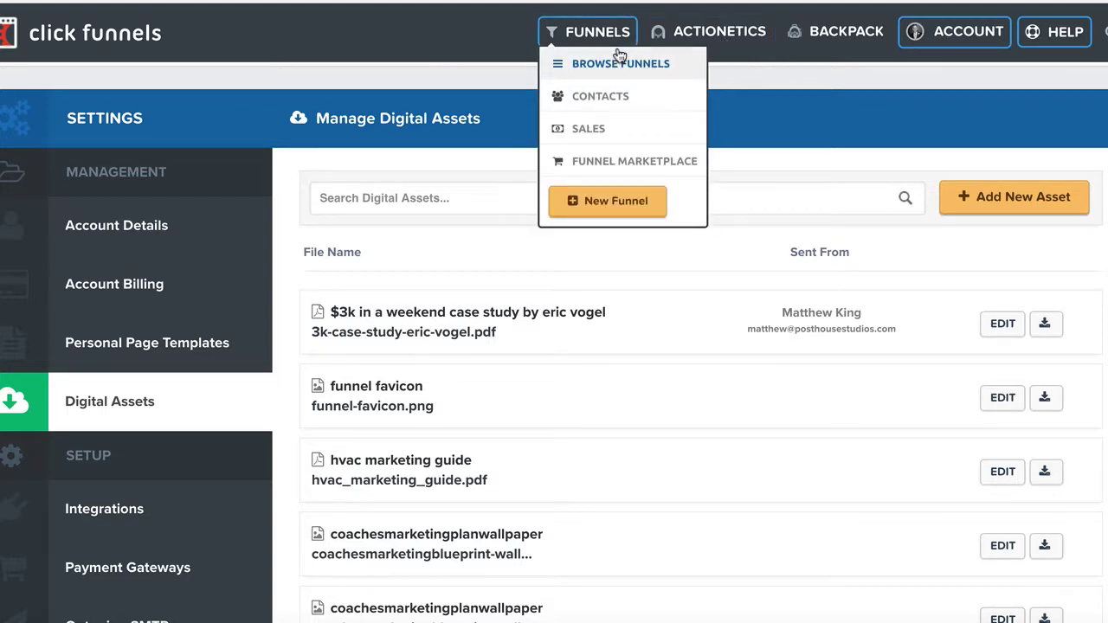
Edit the Thank You step of the Test Opt-In Page funnel
click(620, 57)
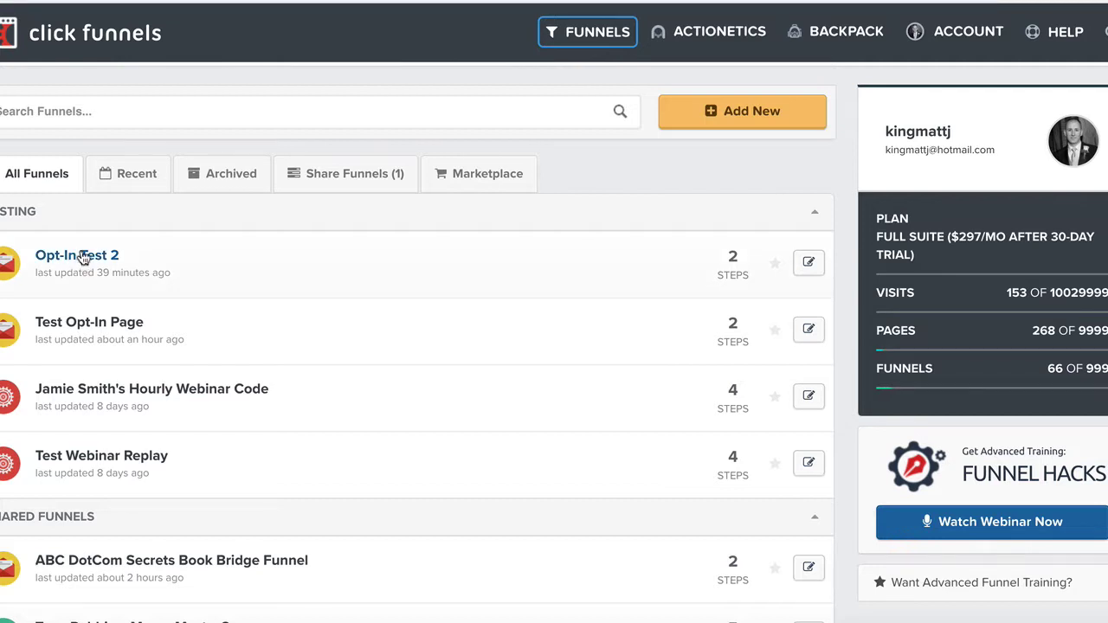
click(96, 328)
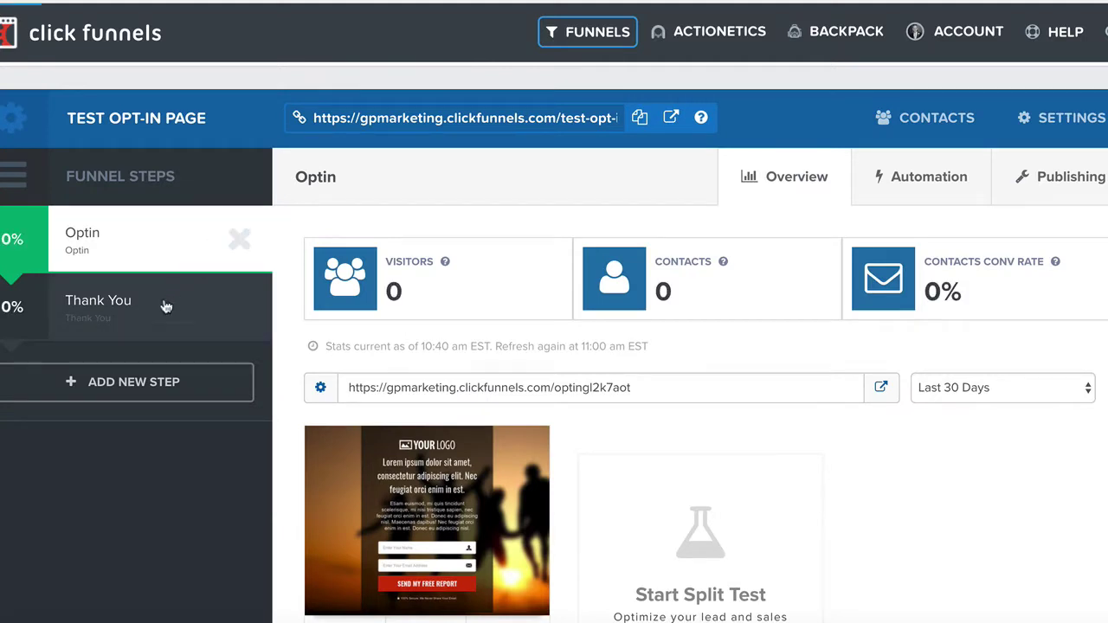
click(140, 313)
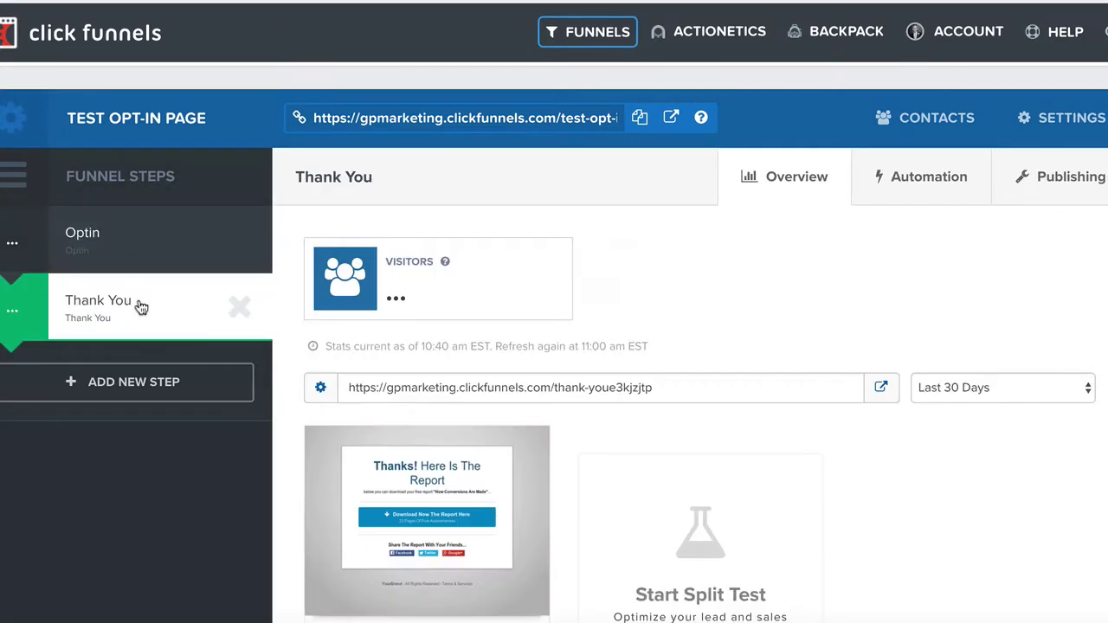
scroll(473, 477, down, 3)
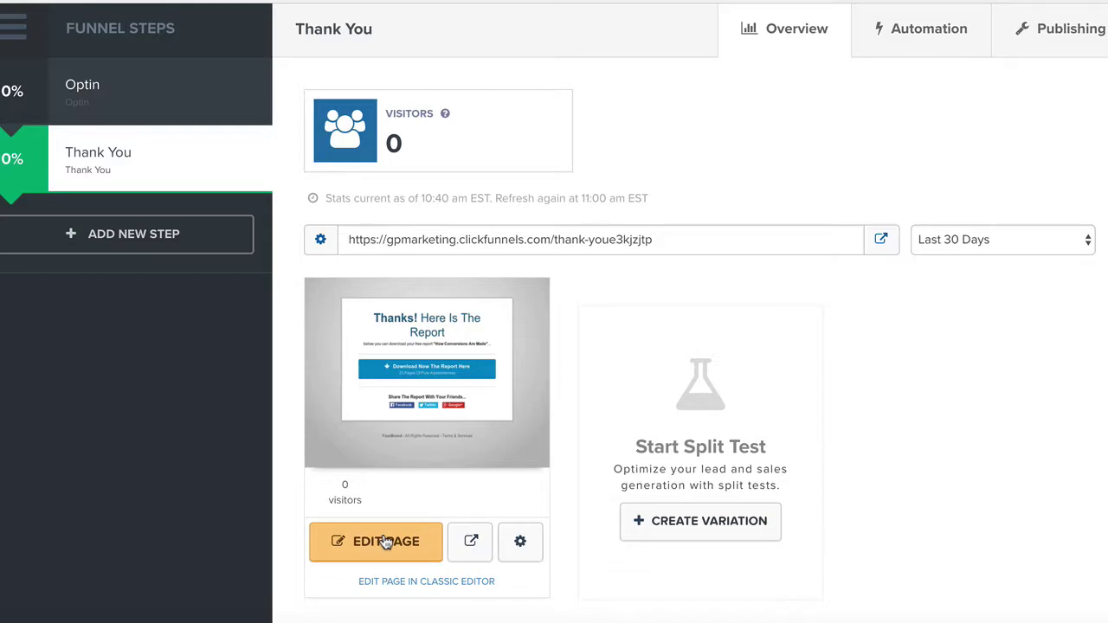
click(386, 541)
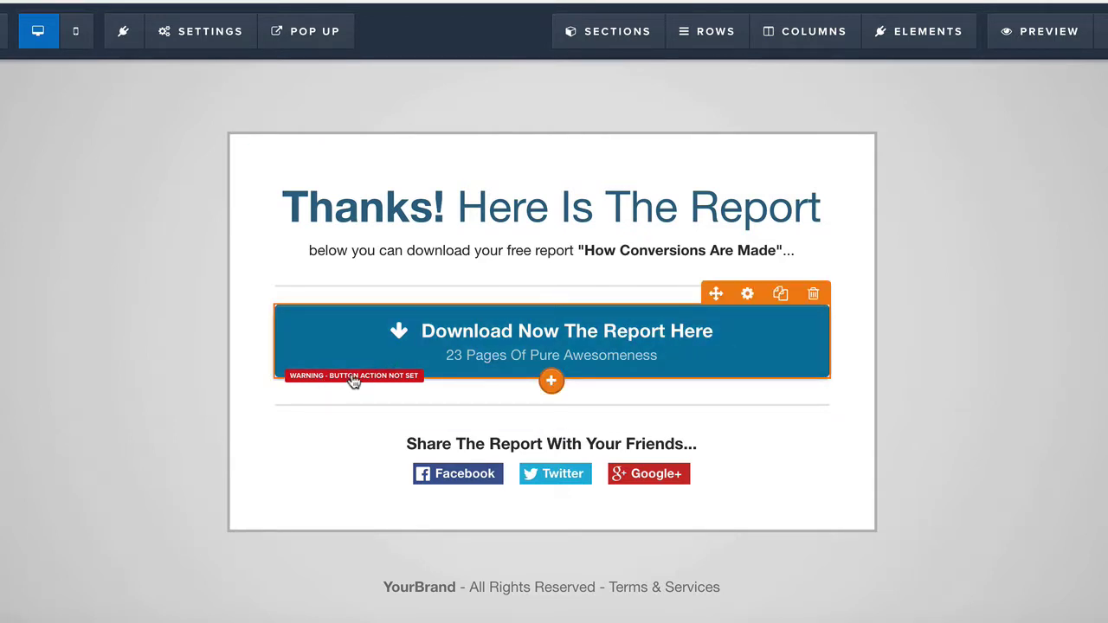
Set the download button to Go To Website URL with the pasted hvac guide PDF link
click(715, 353)
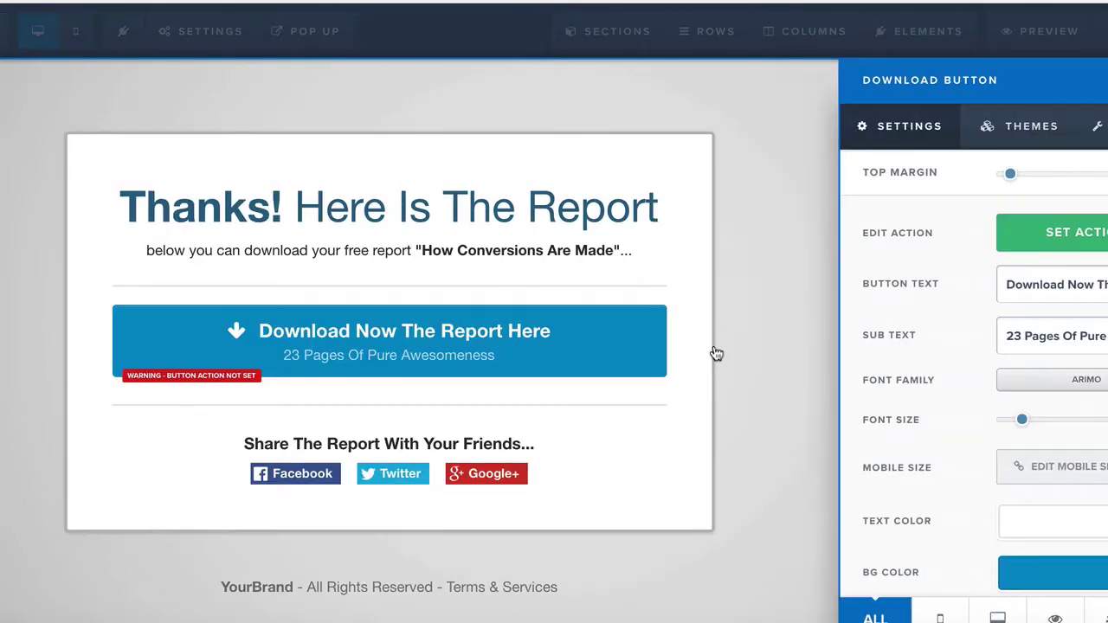
click(1086, 234)
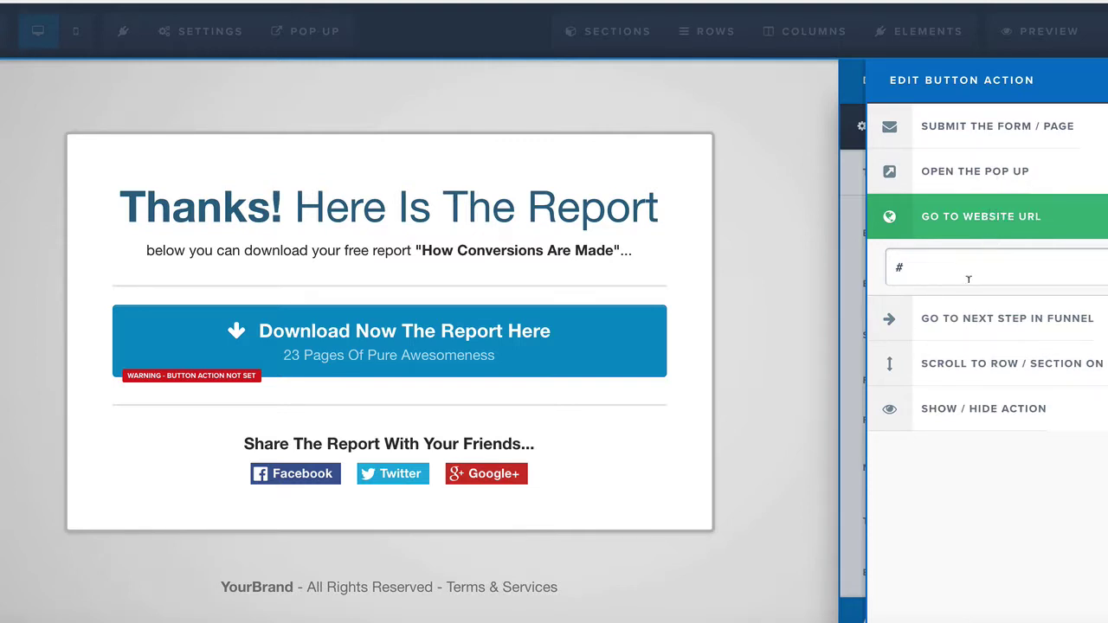
click(962, 272)
key(ctrl+a)
key(ctrl+v)
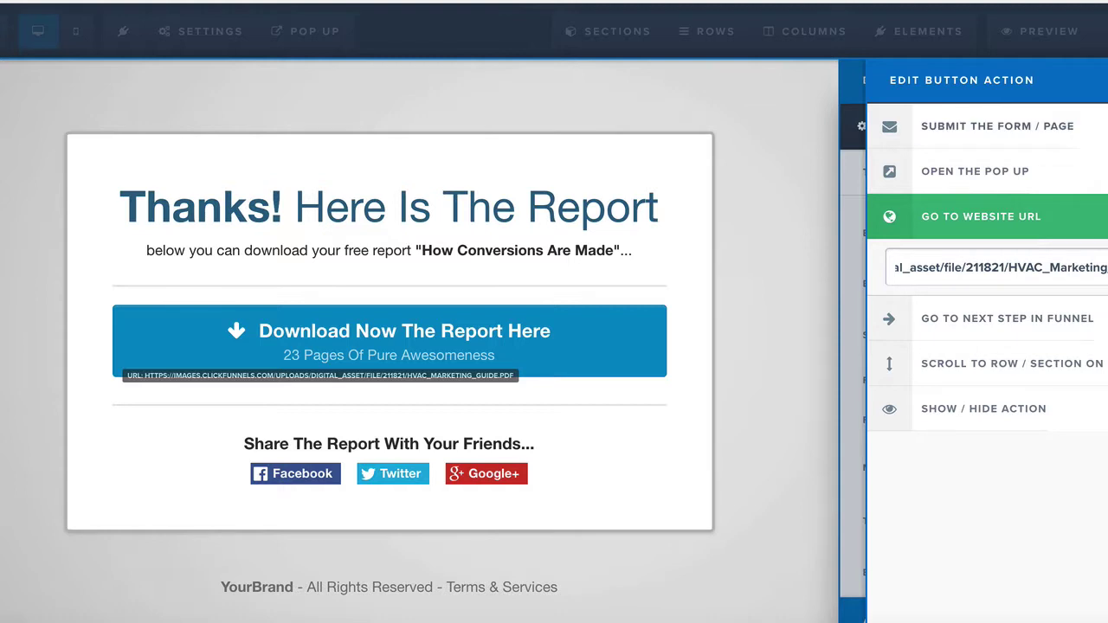
click(863, 80)
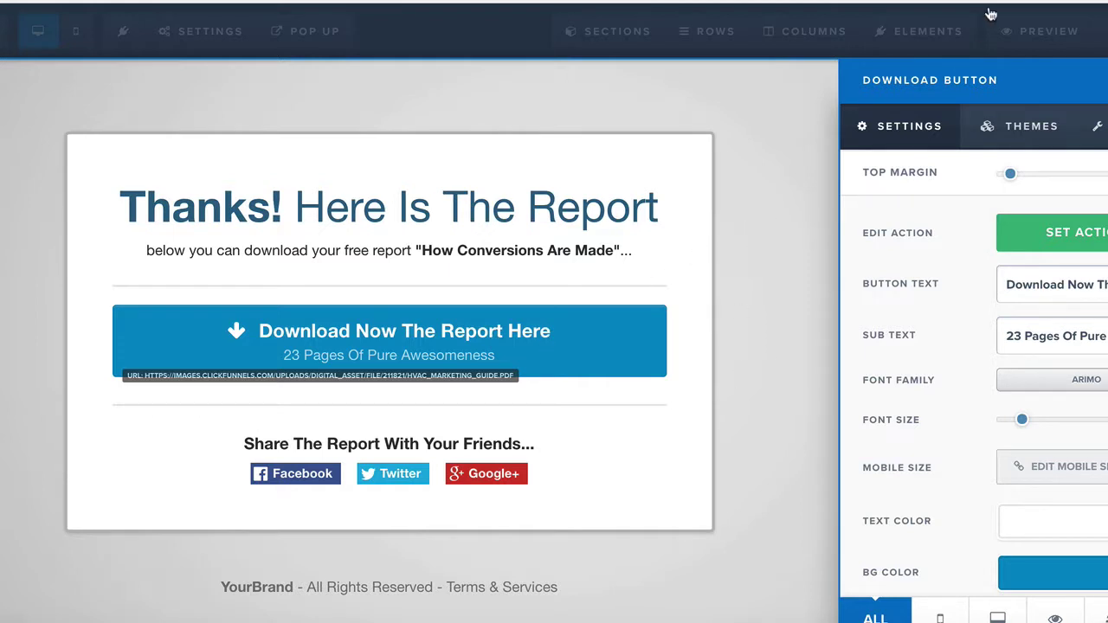
Set the page's SEO meta title to 'Yes,this is a test'
key(Escape)
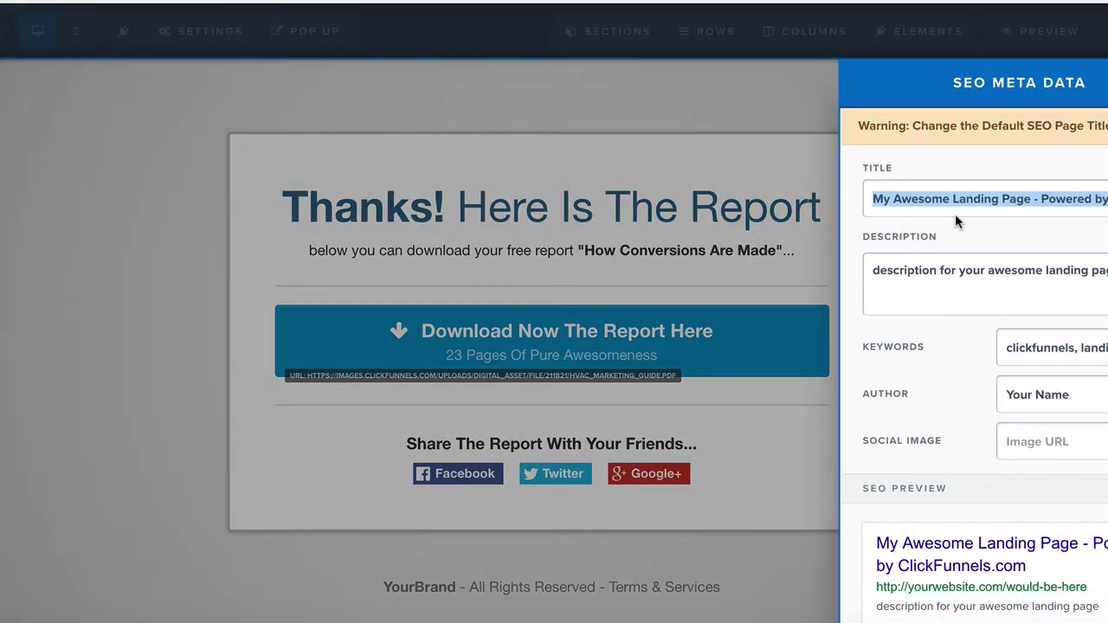
text(Yes,this is a)
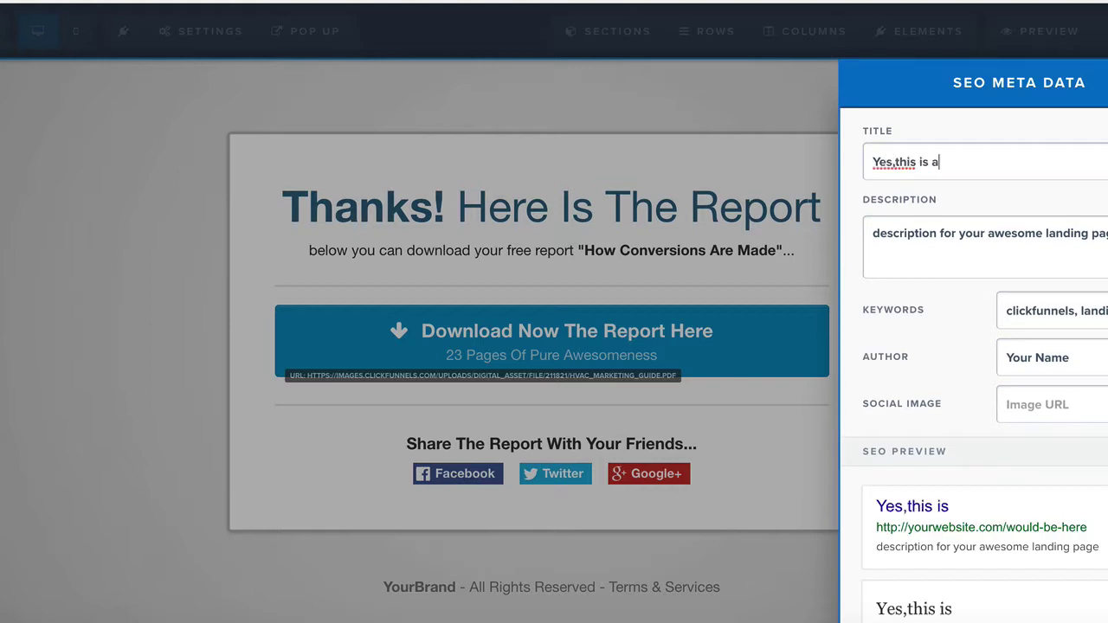
text( test)
click(818, 112)
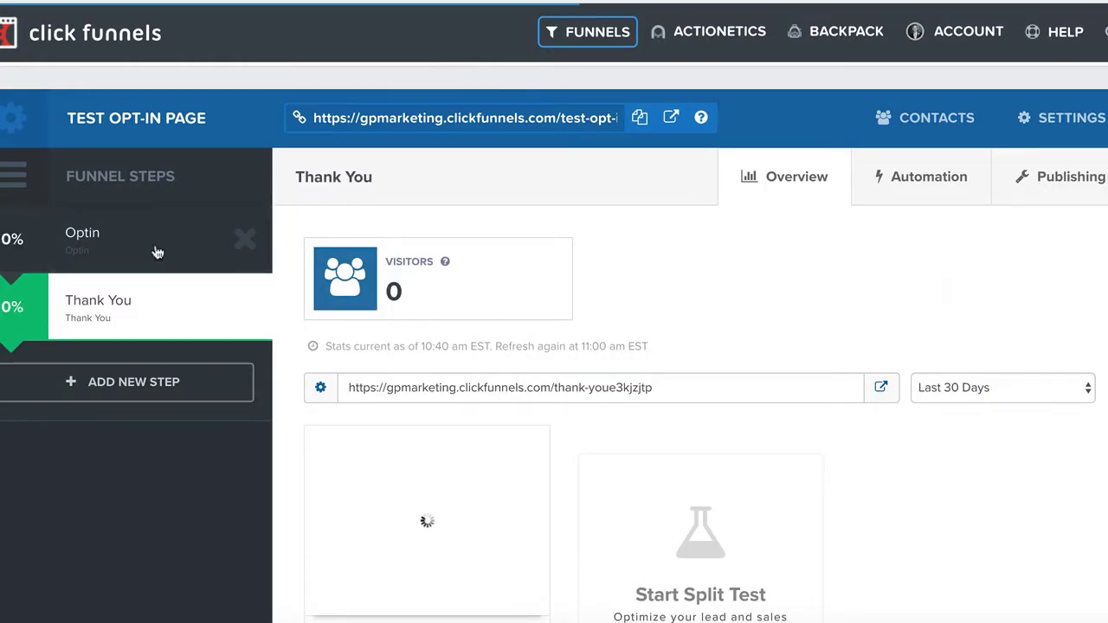
Edit the Optin Testing 2 step of the Opt-In Test 2 funnel
mouse_move(589, 35)
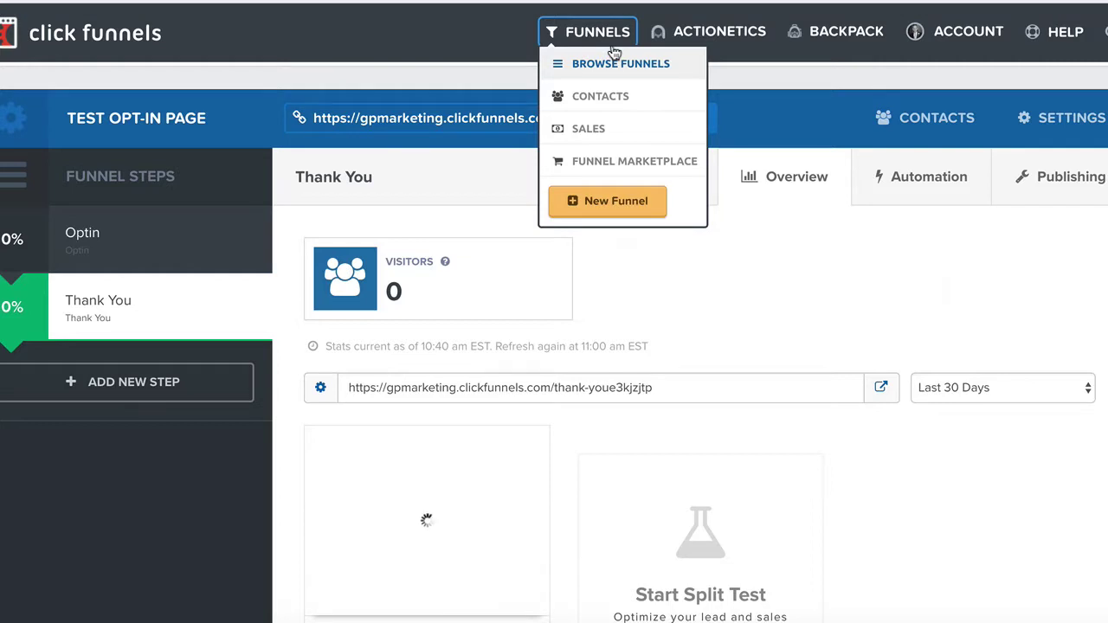
click(613, 54)
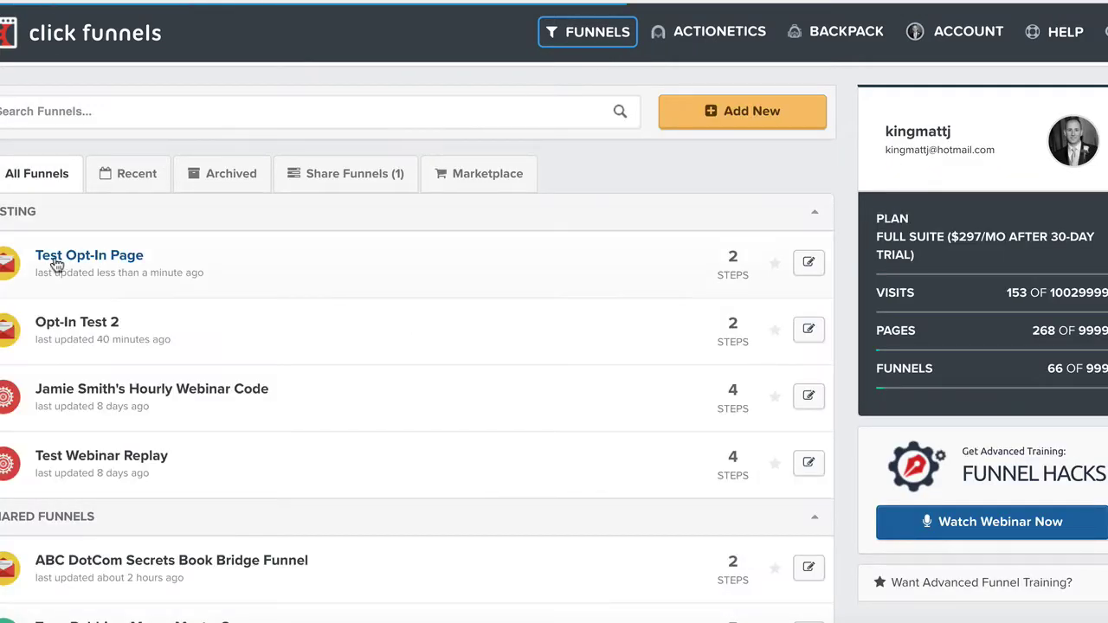
click(82, 324)
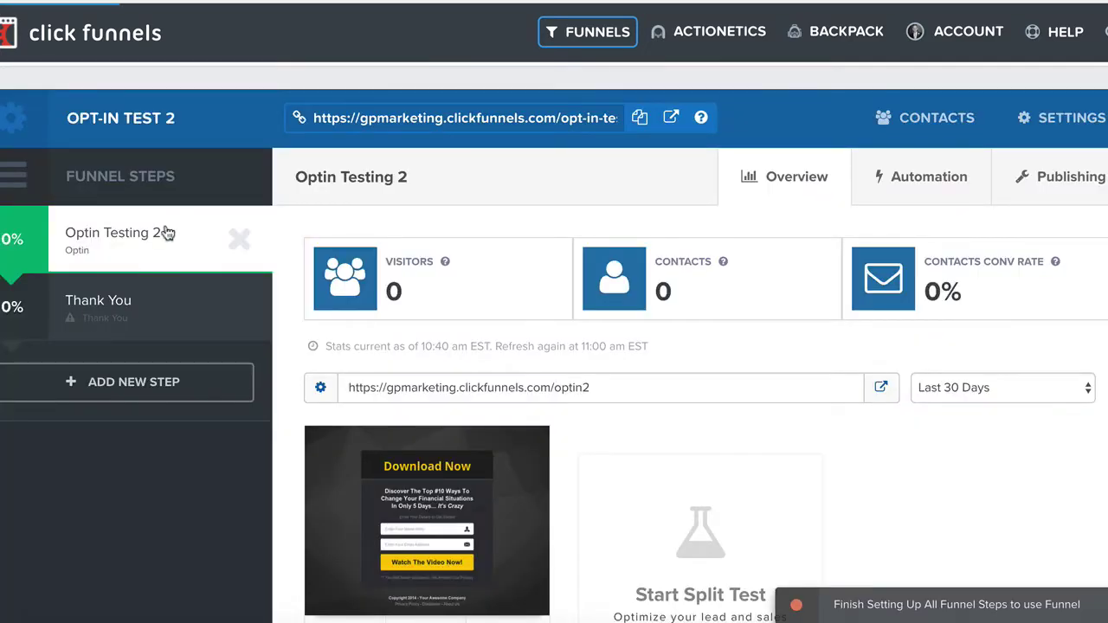
scroll(398, 391, down, 2)
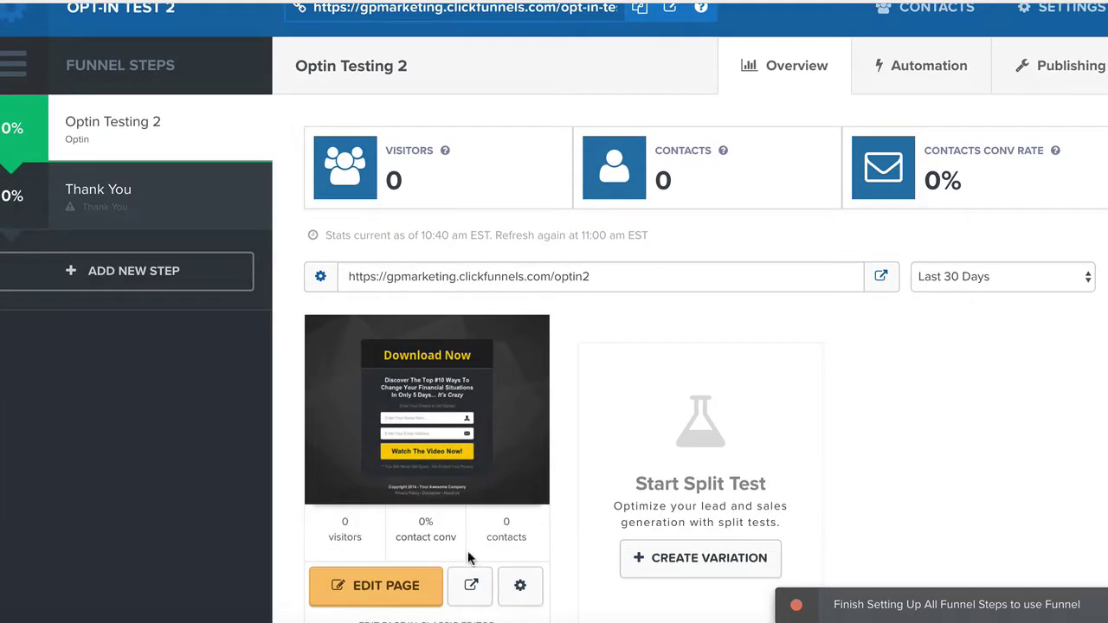
click(395, 581)
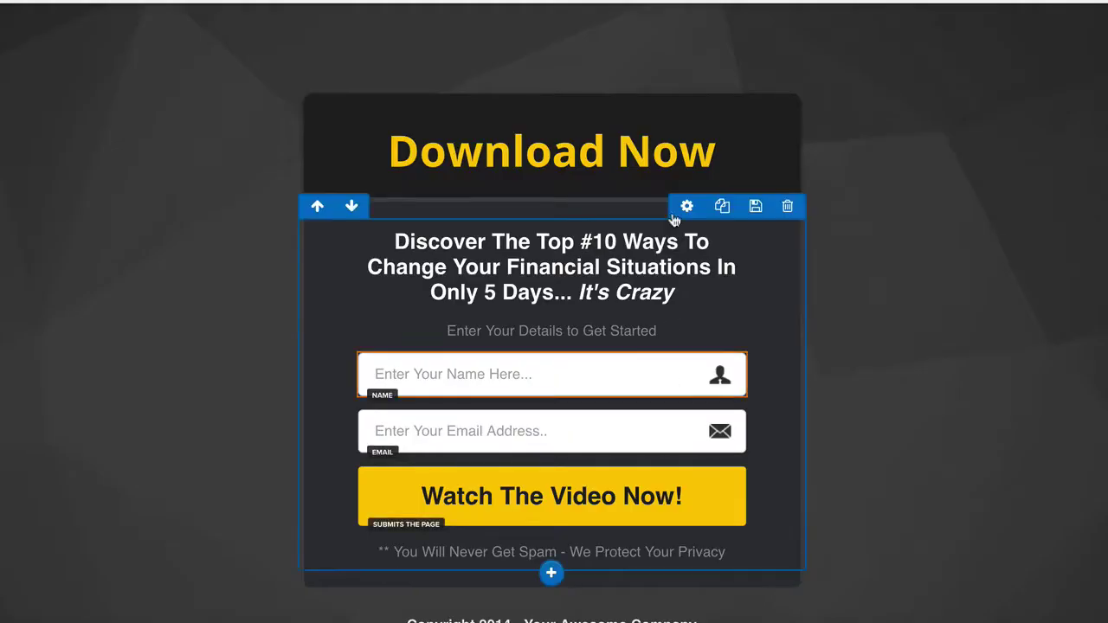
In General Settings, choose '$3k In a Weekend Case Study' as the page's digital asset
click(208, 34)
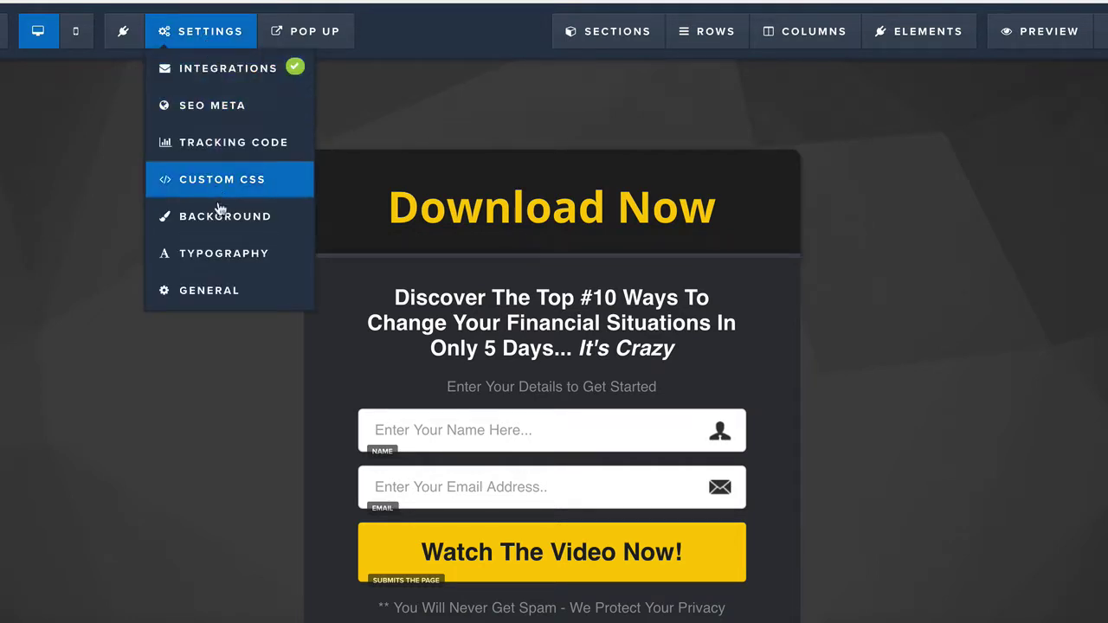
click(236, 291)
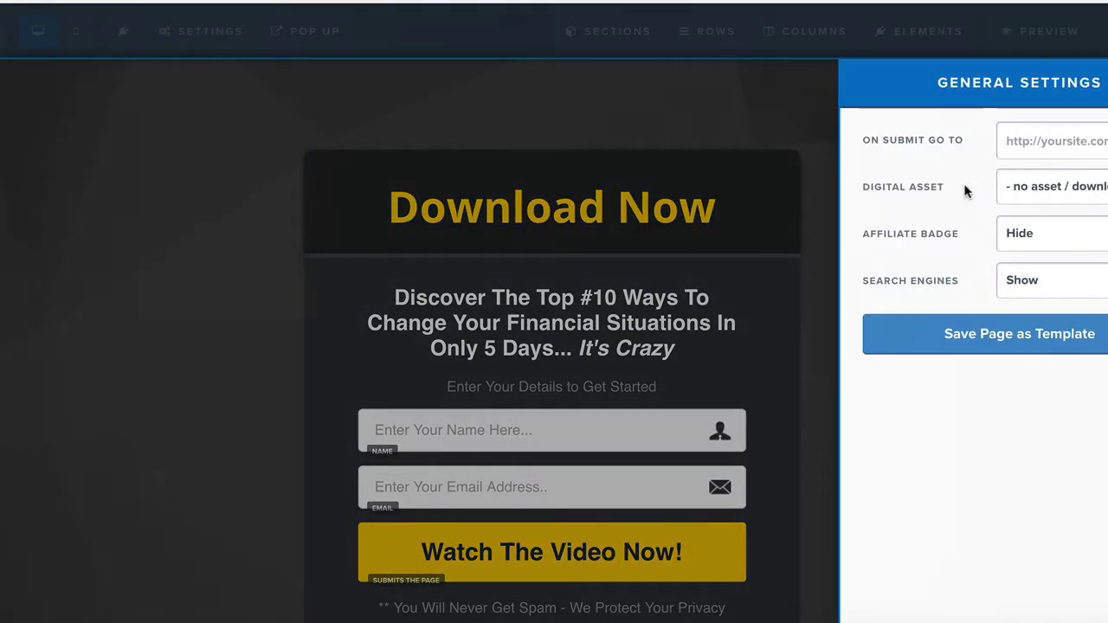
click(1052, 186)
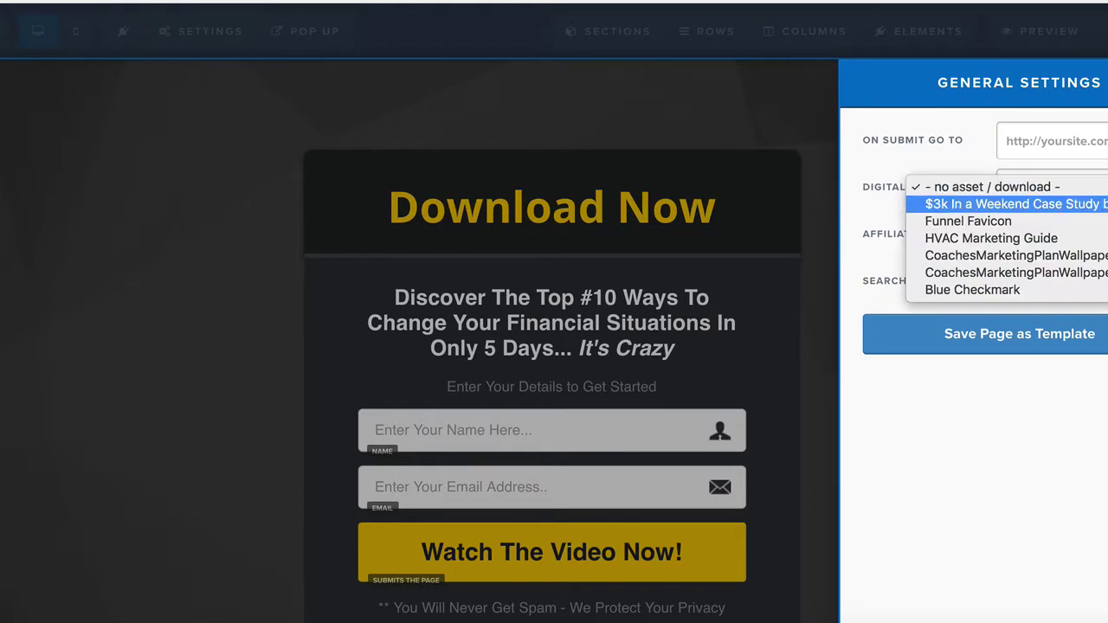
click(1058, 206)
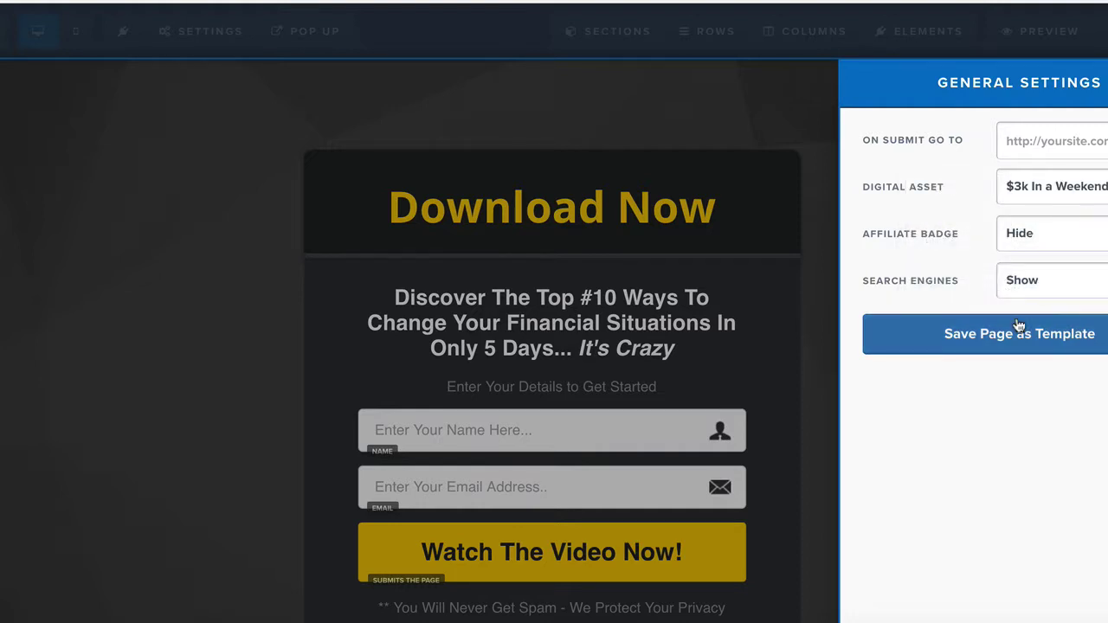